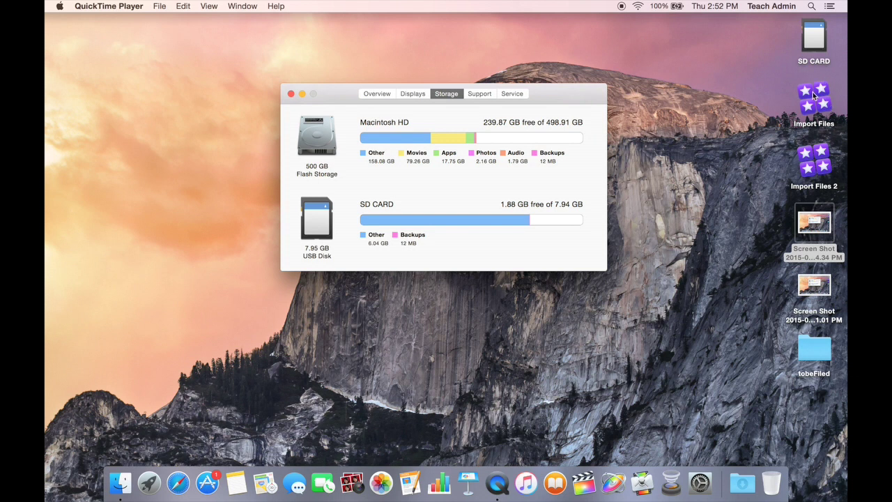
Show storage: Macintosh HD 239.87 GB free of 498.91 GB, SD CARD 1.88 GB of 7.94 GB.
{"action": "left_click", "coordinate": [824, 291]}
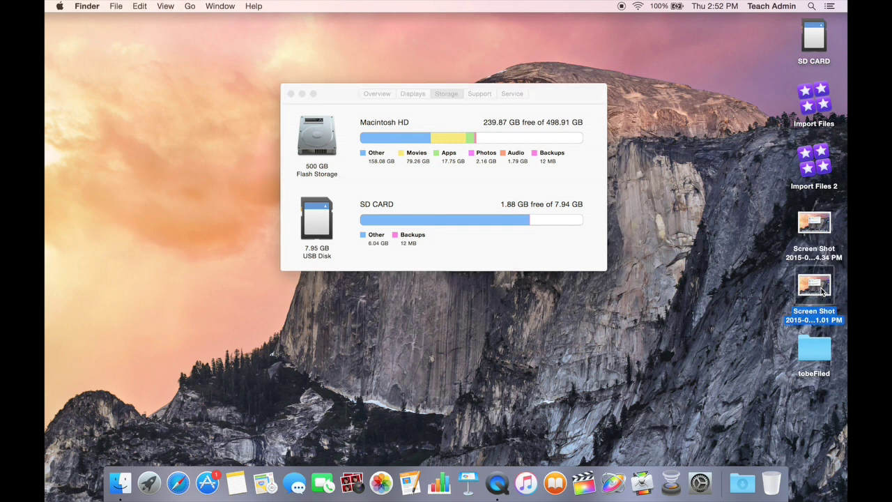
{"action": "key", "text": "space"}
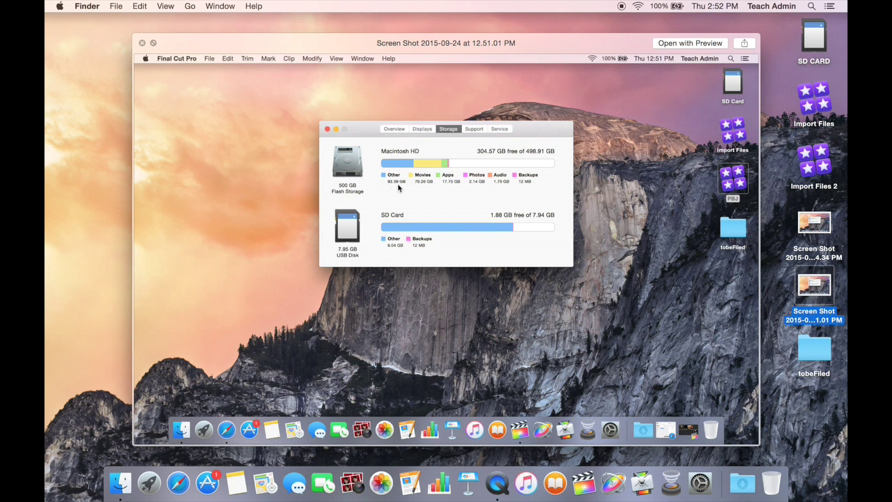
{"action": "left_click", "coordinate": [142, 43]}
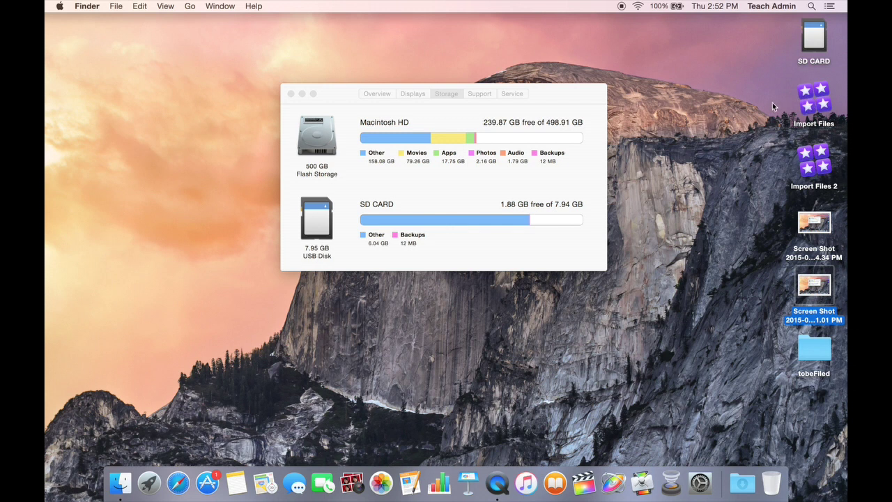
{"action": "left_click", "coordinate": [583, 488]}
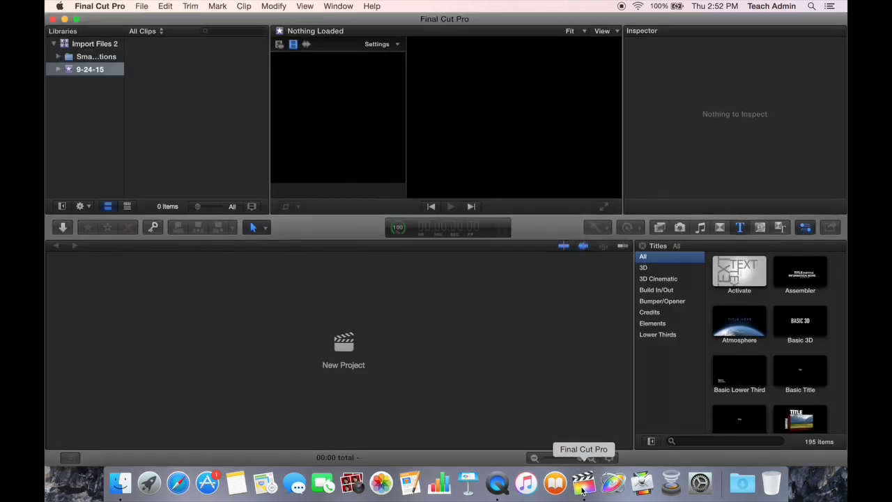
{"action": "left_click", "coordinate": [188, 102]}
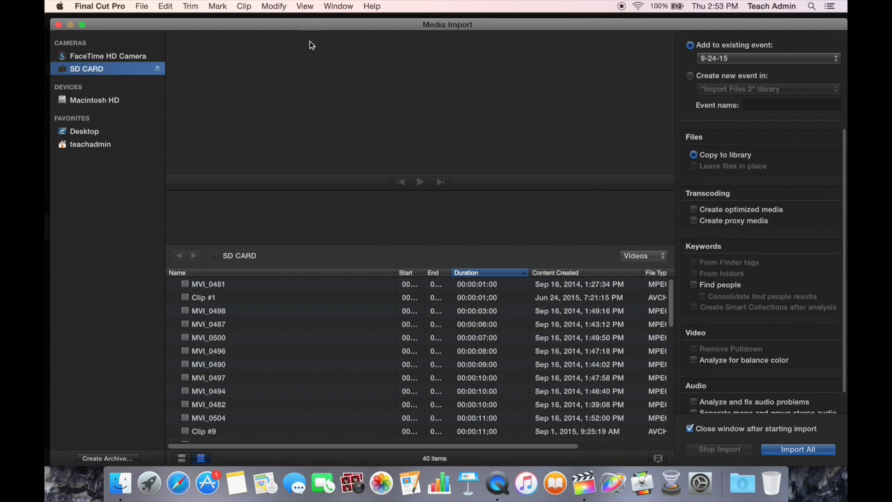
{"action": "left_click", "coordinate": [58, 25]}
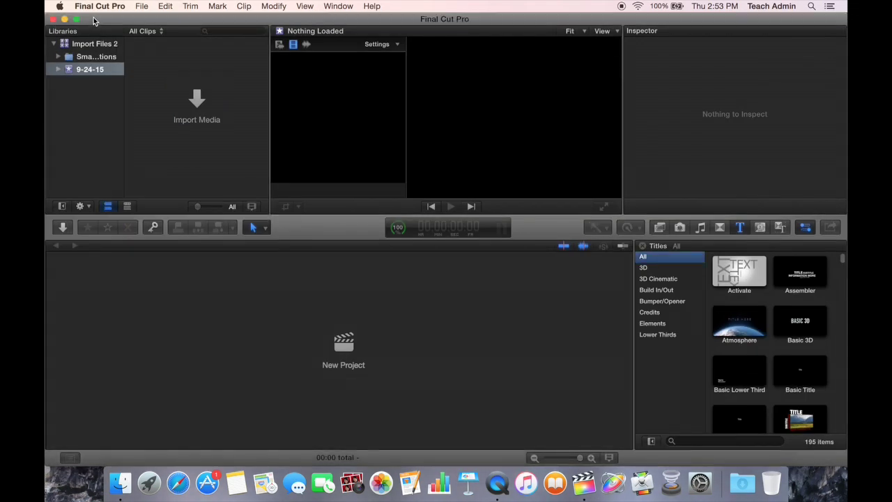
Hide Final Cut Pro and show the Import Files library's package contents via Show Package Contents.
{"action": "key", "text": "super+h"}
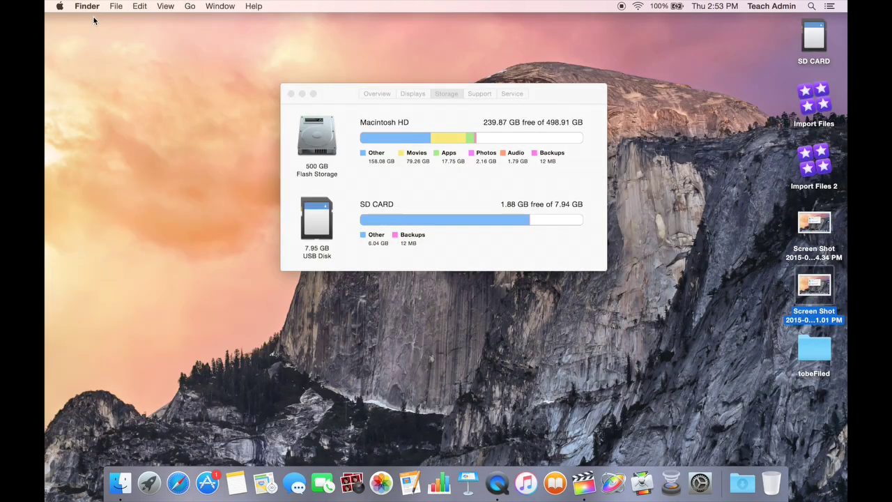
{"action": "left_click", "coordinate": [813, 100]}
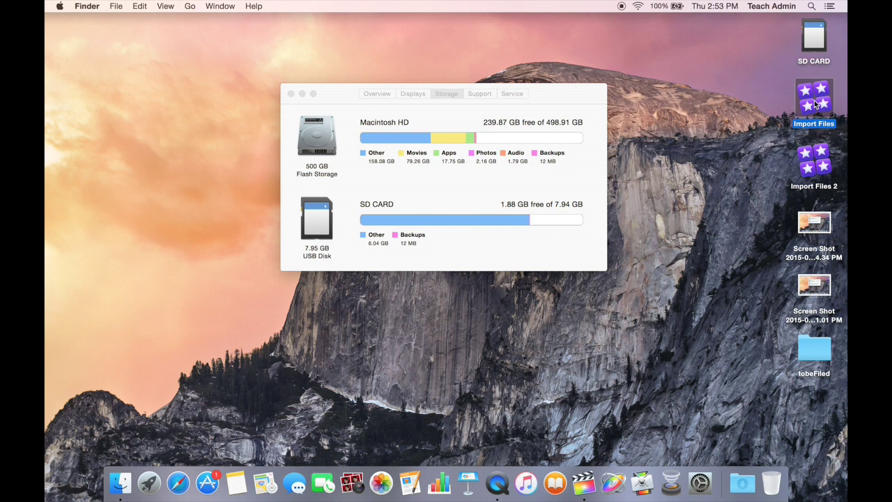
{"action": "right_click", "coordinate": [815, 104]}
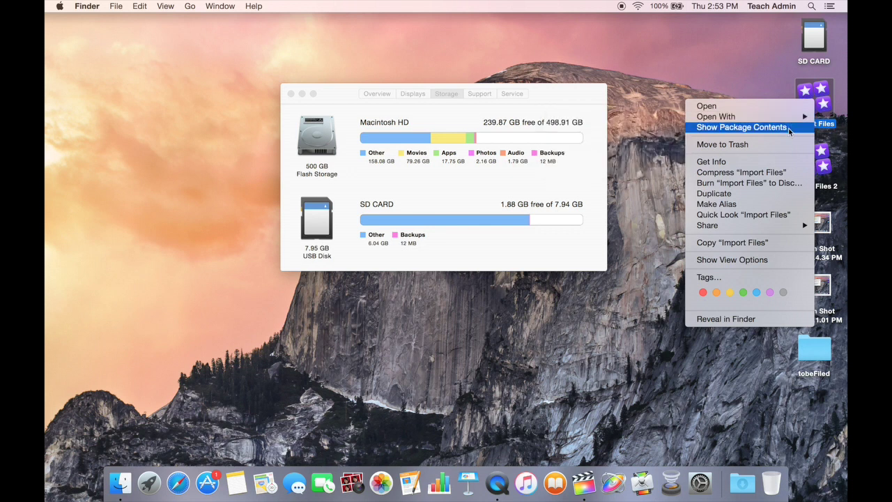
{"action": "left_click", "coordinate": [790, 127]}
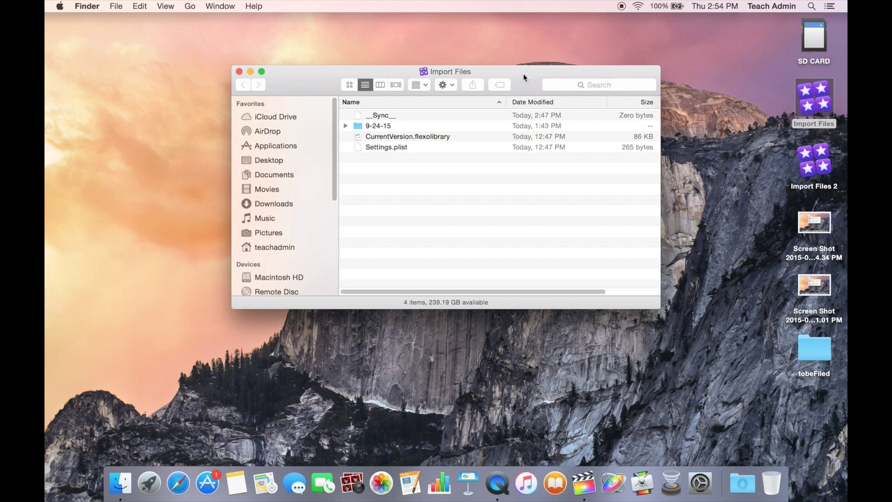
Expand 9-24-15 and Original Media to confirm Clip #2.mov is 2.95 GB, then collapse Original Media.
{"action": "left_click", "coordinate": [346, 125]}
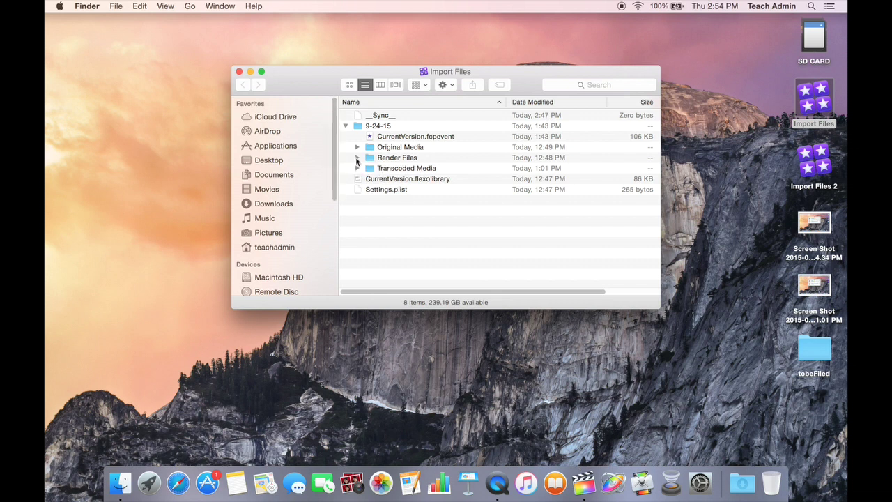
{"action": "left_click", "coordinate": [357, 147]}
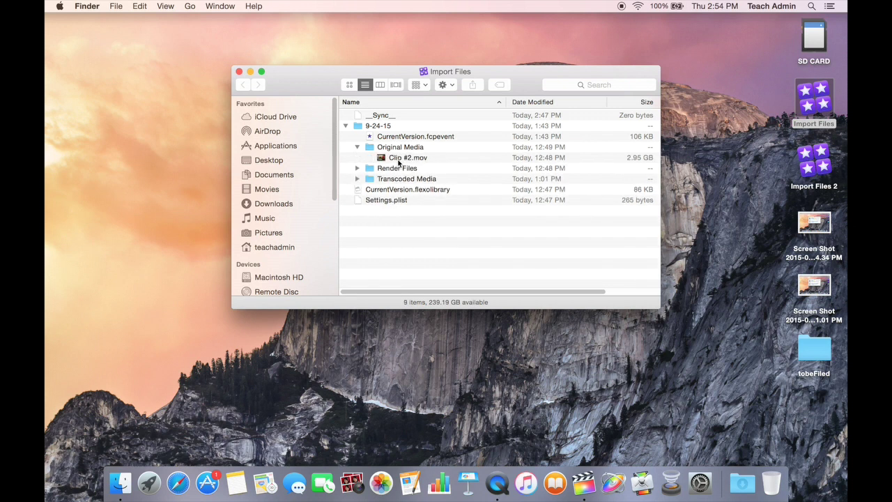
{"action": "left_click", "coordinate": [403, 159]}
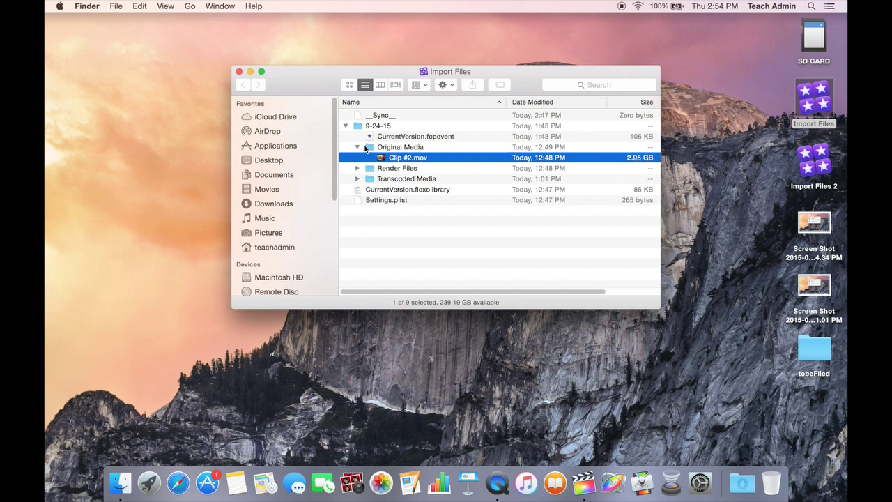
{"action": "left_click", "coordinate": [358, 147]}
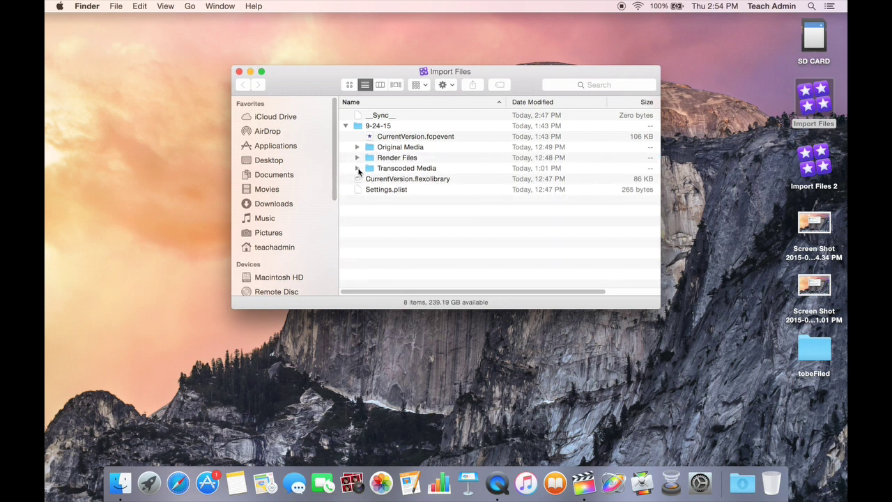
Compare transcoded Clip #2.mov sizes (55.61 GB high quality, 7.19 GB proxy), then close the window.
{"action": "left_click", "coordinate": [357, 169]}
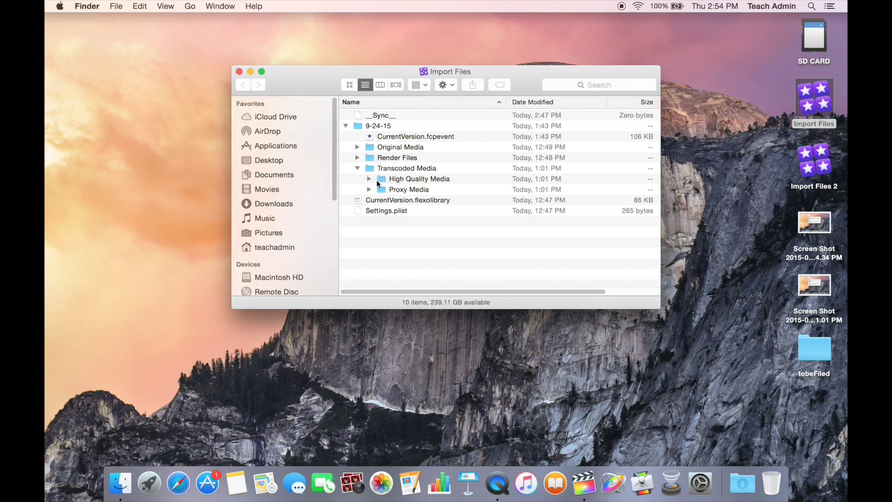
{"action": "left_click", "coordinate": [369, 190]}
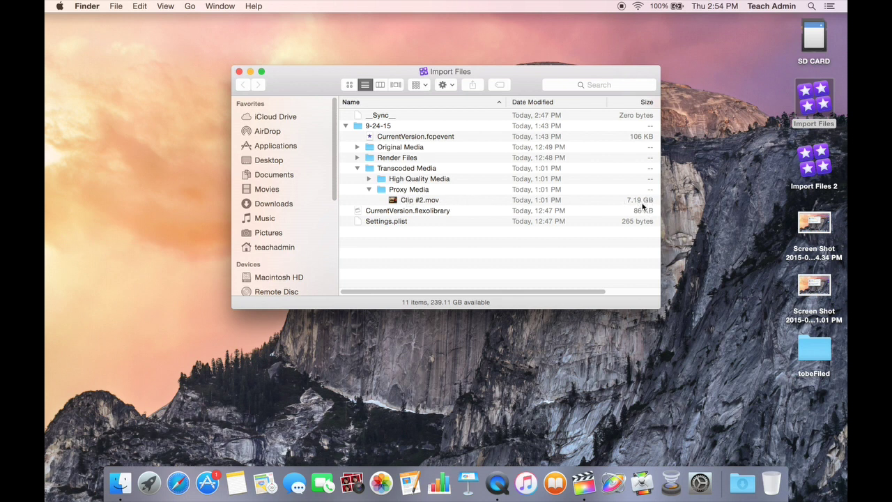
{"action": "left_click", "coordinate": [371, 180]}
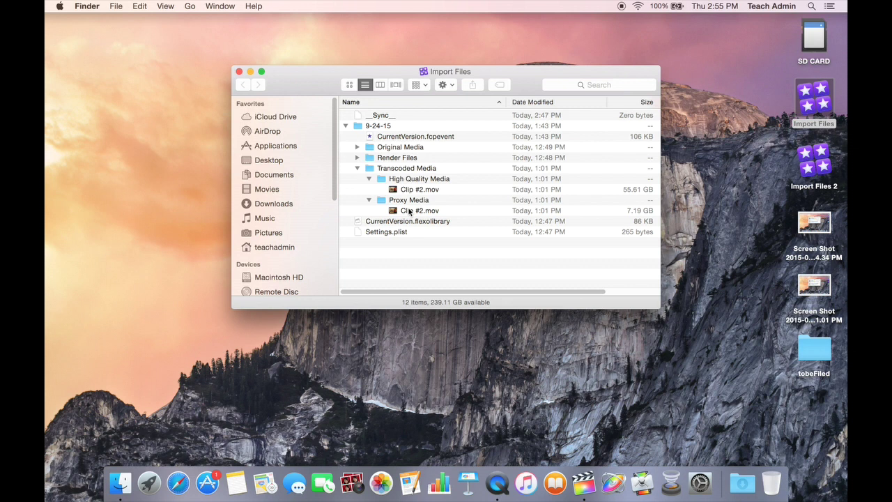
{"action": "left_click", "coordinate": [239, 72]}
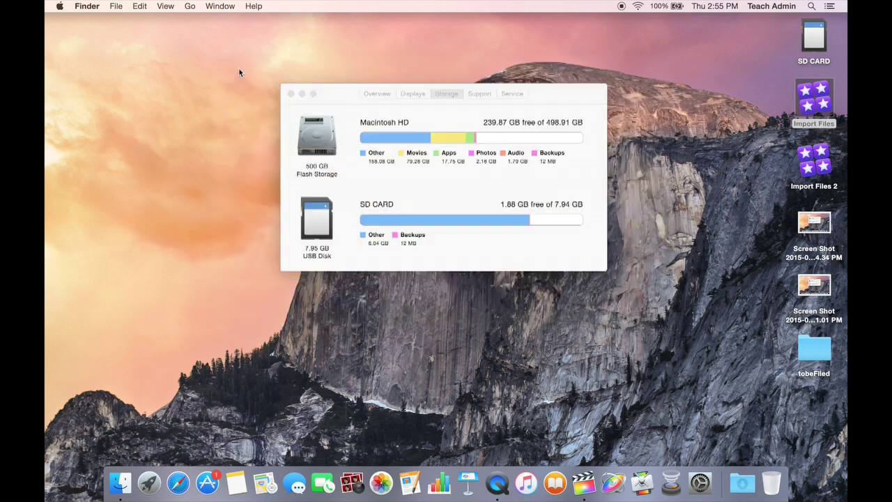
Select Import Files 2 and open Media Import on the SD CARD's 40 clips, transcoding left off.
{"action": "left_click", "coordinate": [819, 168]}
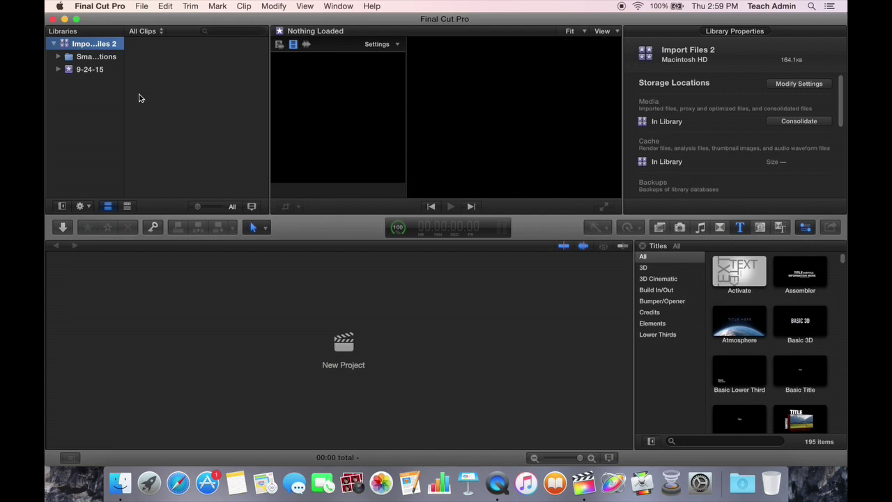
{"action": "left_click", "coordinate": [141, 5]}
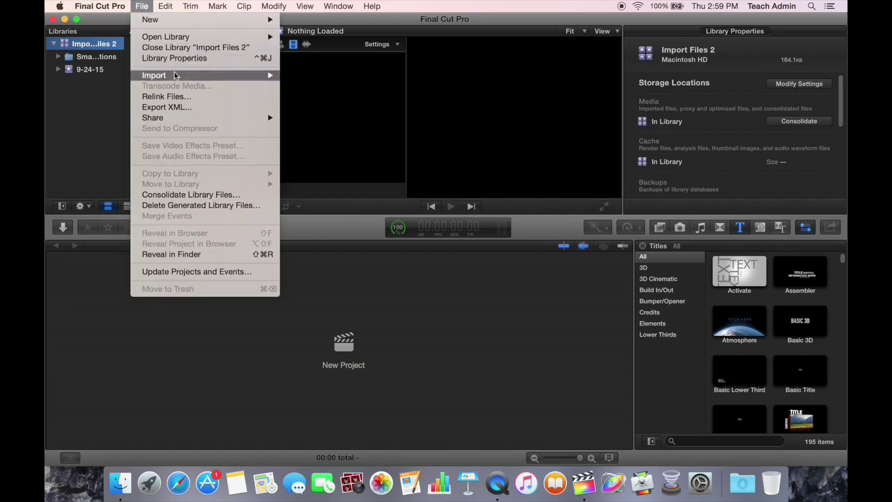
{"action": "mouse_move", "coordinate": [177, 78]}
{"action": "left_click", "coordinate": [314, 74]}
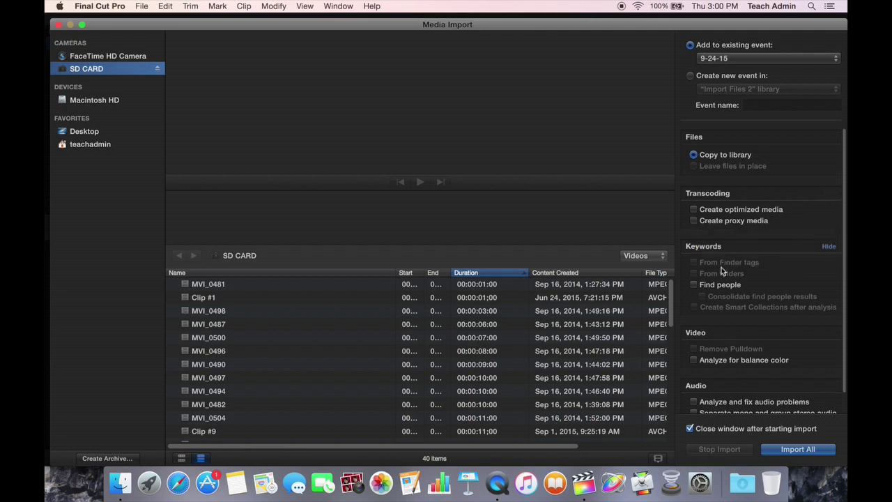
Import only Clip #2 from the SD card into 9-24-15 without transcoding, then select it.
{"action": "scroll", "coordinate": [576, 370], "scroll_direction": "down", "scroll_amount": 10}
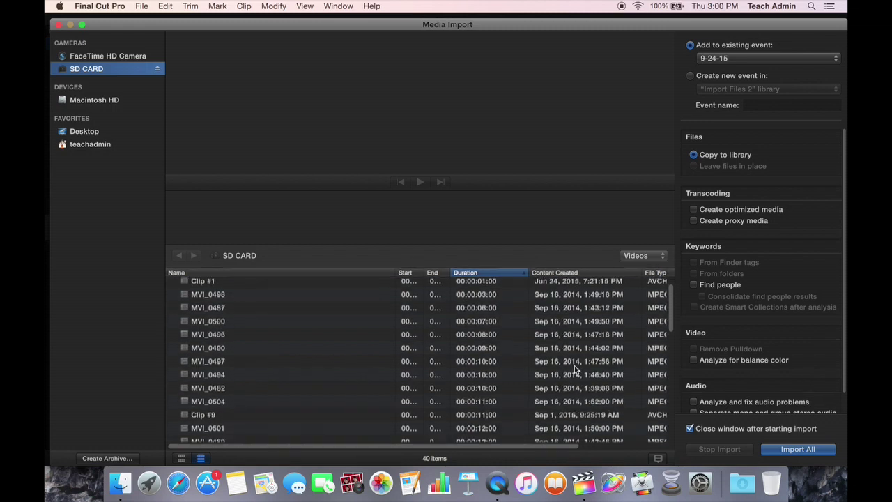
{"action": "scroll", "coordinate": [576, 371], "scroll_direction": "down", "scroll_amount": 4}
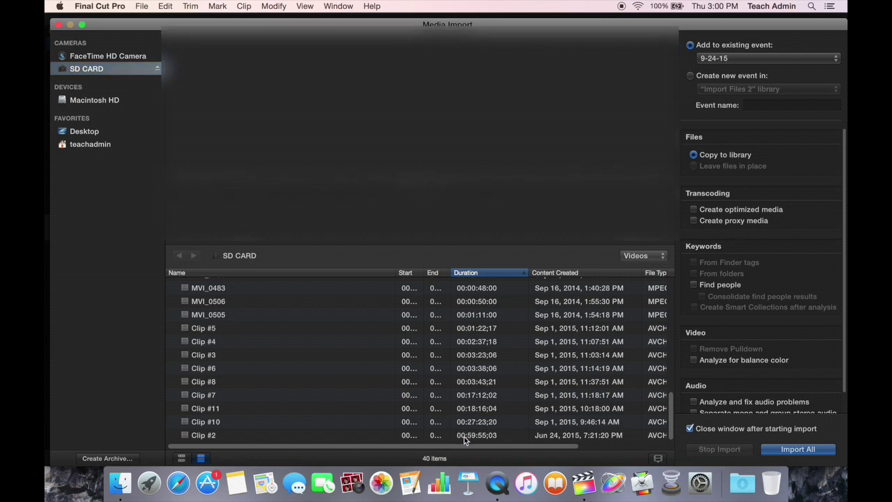
{"action": "left_click", "coordinate": [459, 437]}
{"action": "left_click", "coordinate": [823, 453]}
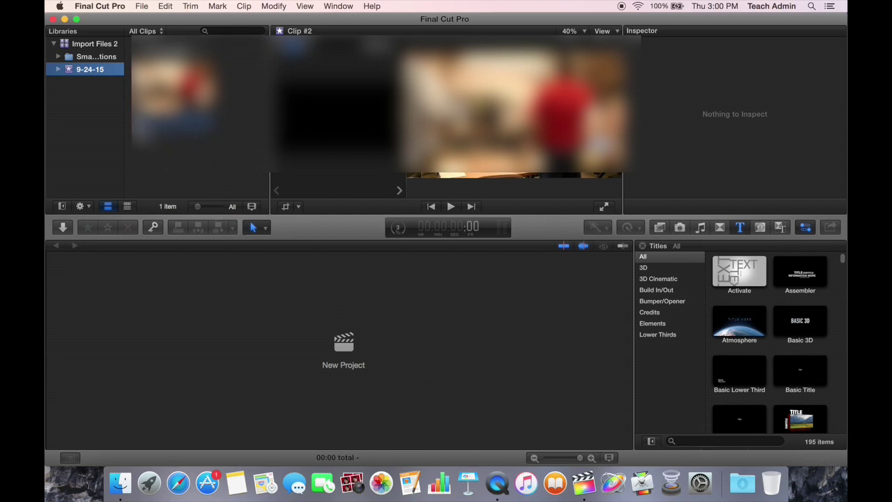
{"action": "left_click", "coordinate": [139, 131]}
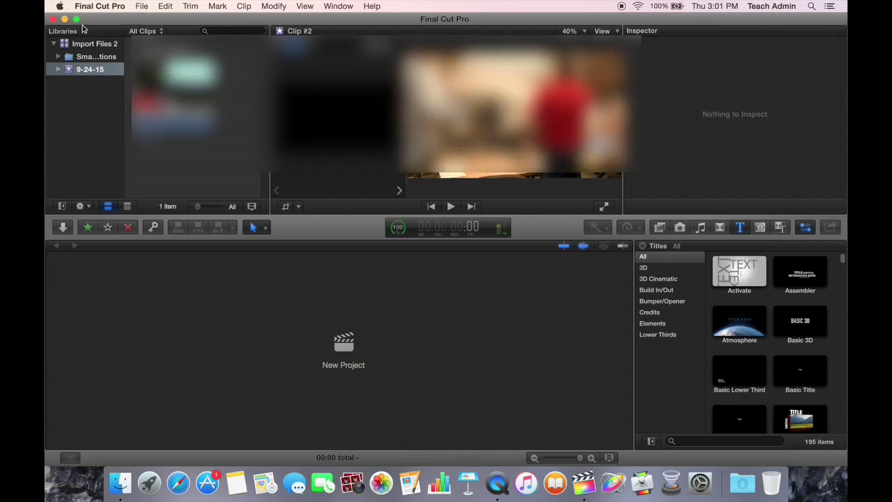
Close the Final Cut Pro window and show the Import Files 2 library's package contents.
{"action": "left_click", "coordinate": [54, 19]}
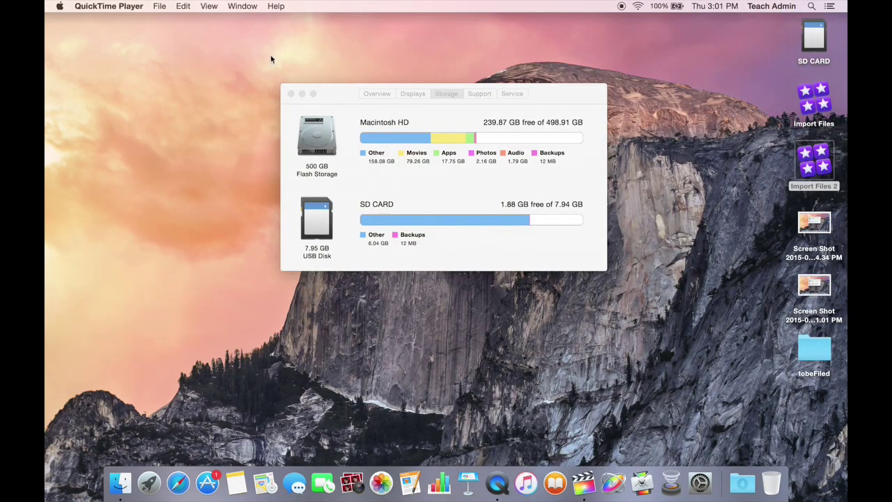
{"action": "left_click", "coordinate": [684, 175]}
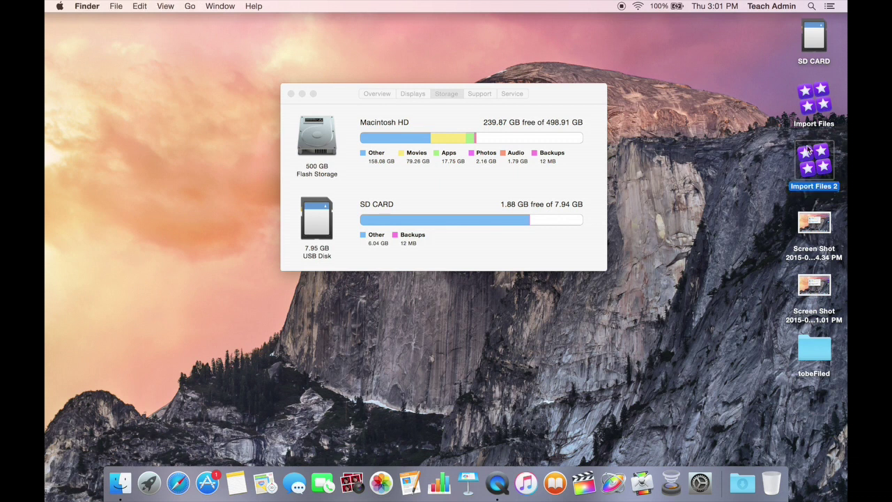
{"action": "right_click", "coordinate": [823, 167]}
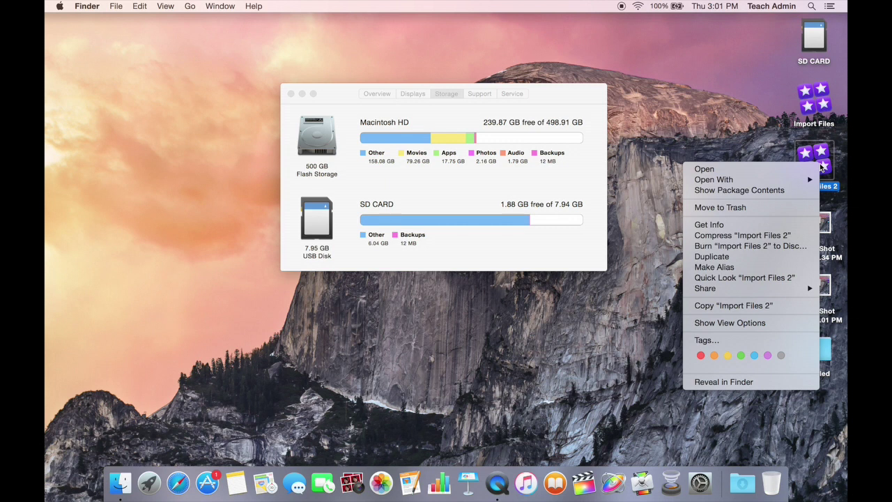
{"action": "mouse_move", "coordinate": [796, 183]}
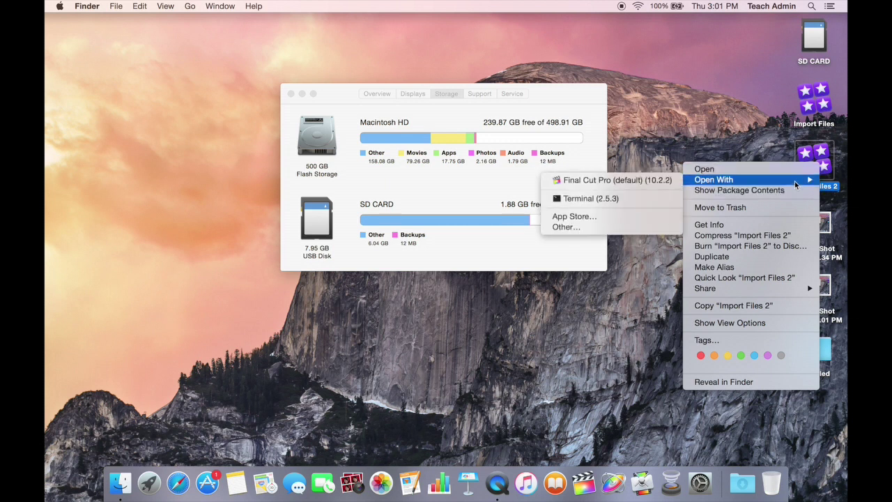
{"action": "left_click", "coordinate": [784, 191]}
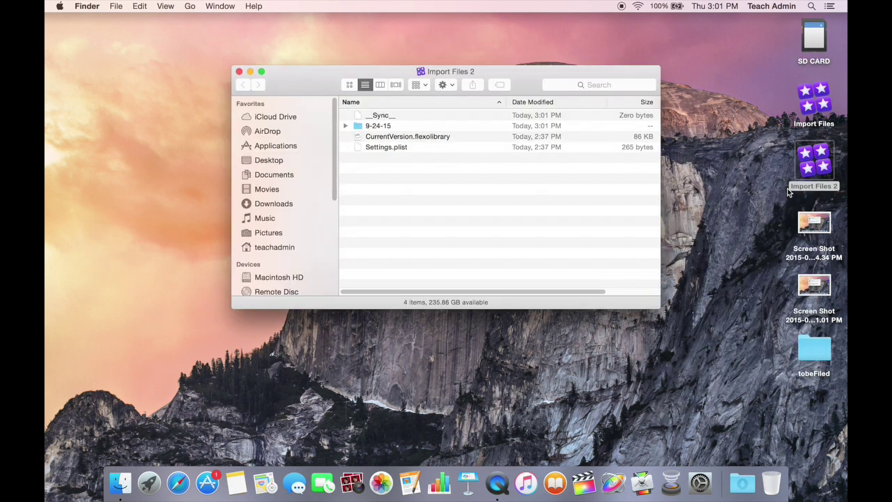
Expand 9-24-15, Original Media (Clip #2.mov, 2.95 GB) and Render Files.
{"action": "left_click", "coordinate": [346, 126]}
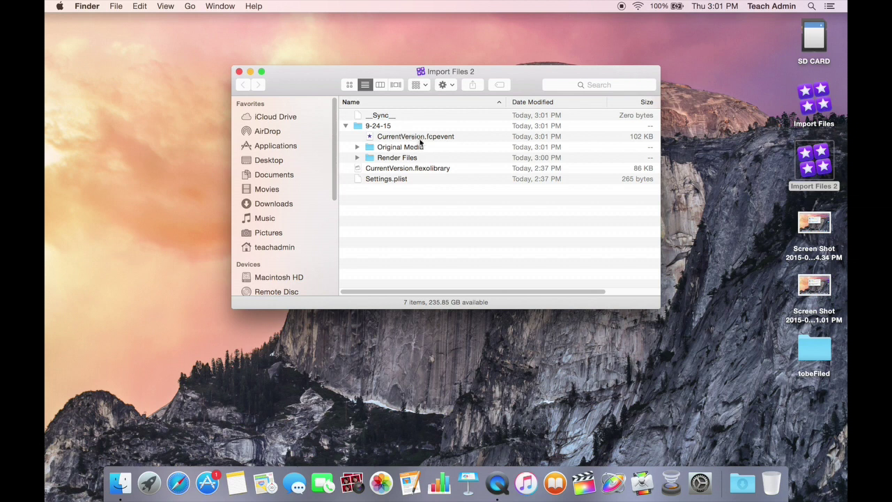
{"action": "left_click", "coordinate": [357, 147]}
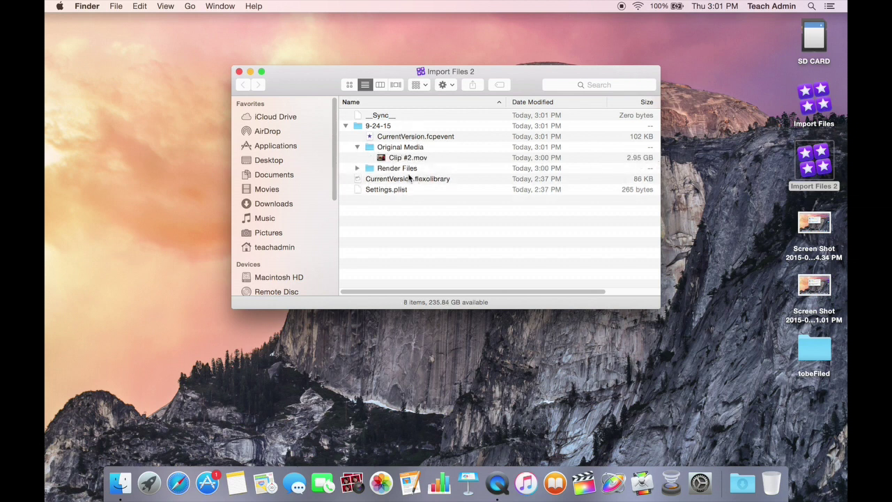
{"action": "left_click", "coordinate": [357, 168]}
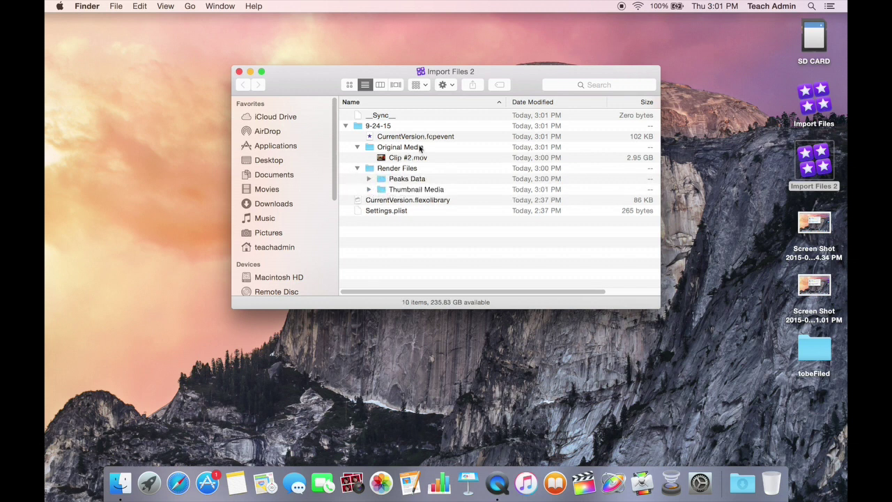
Open the Import Files package beside Import Files 2, showing its 55.61 GB and 7.19 GB copies.
{"action": "left_click_drag", "start_coordinate": [529, 71], "coordinate": [352, 67]}
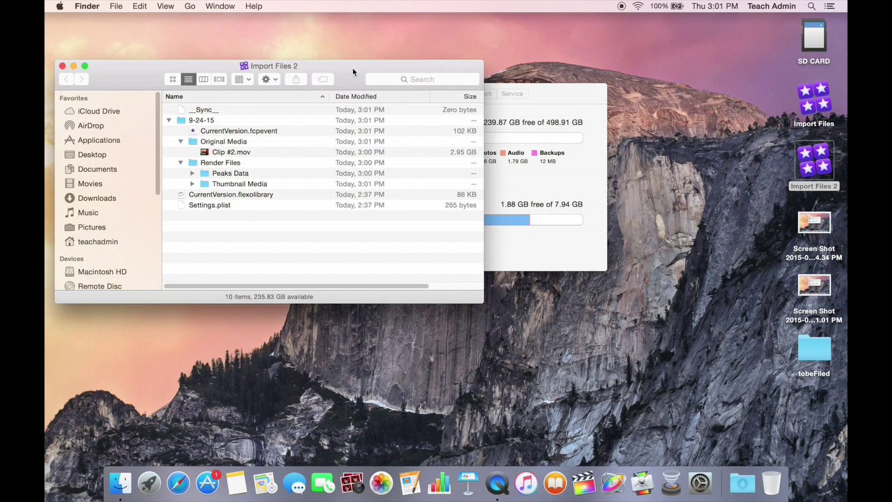
{"action": "right_click", "coordinate": [816, 101]}
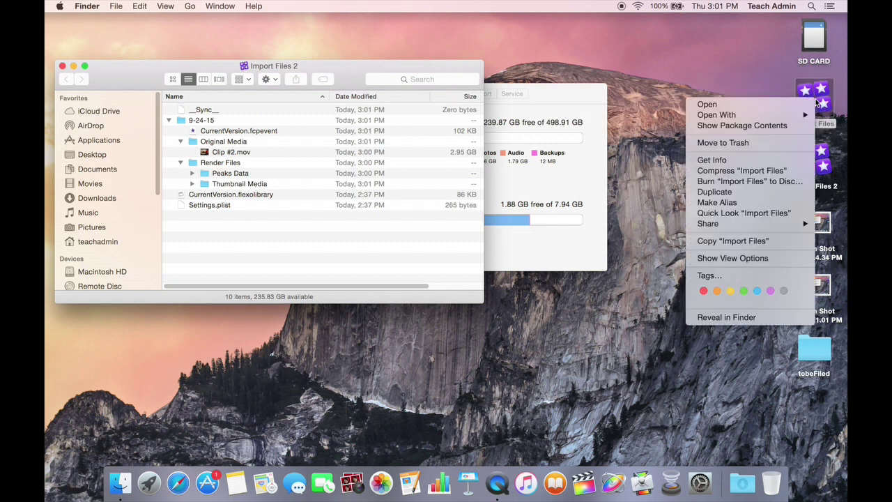
{"action": "left_click", "coordinate": [774, 127]}
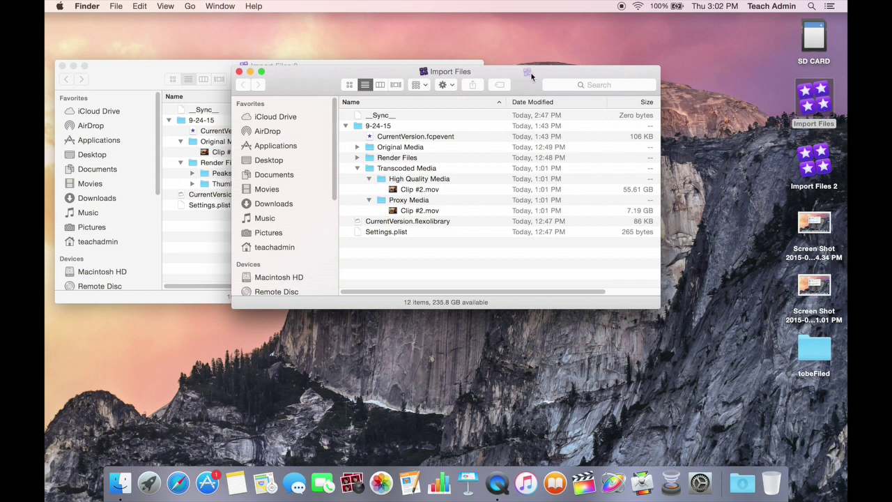
{"action": "left_click_drag", "start_coordinate": [363, 70], "coordinate": [484, 67]}
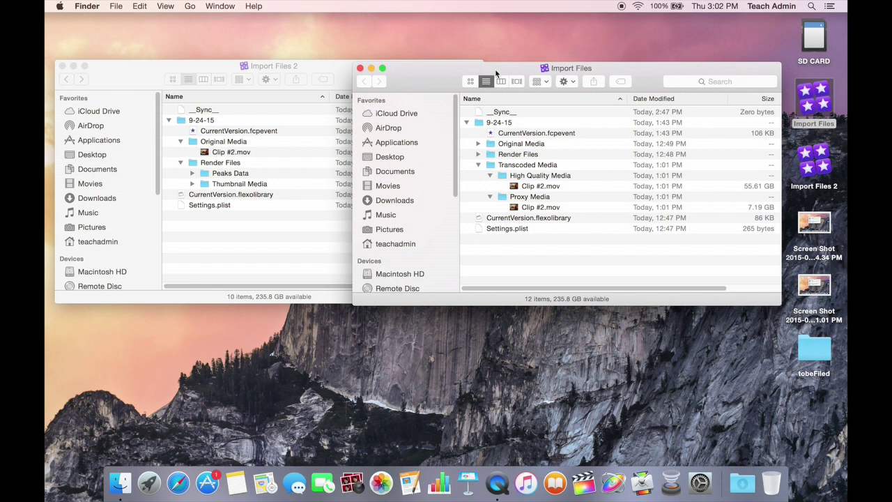
{"action": "left_click_drag", "start_coordinate": [496, 72], "coordinate": [538, 70]}
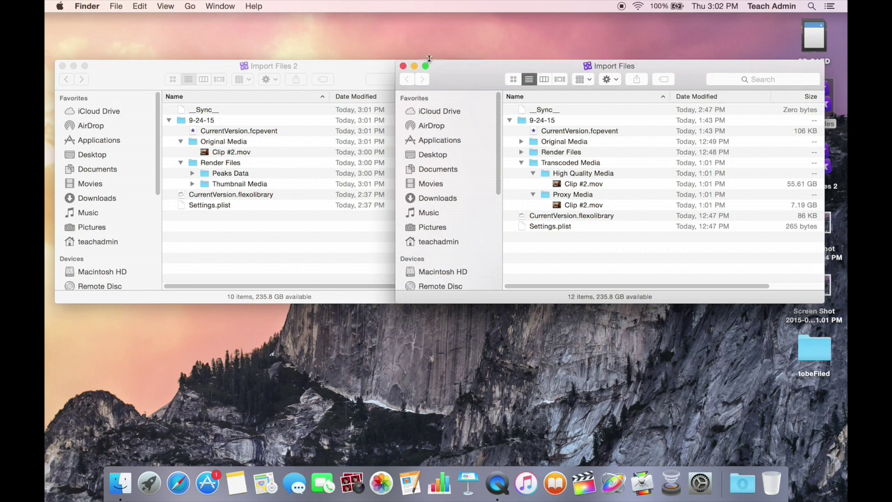
Close the Import Files, Import Files 2 and About This Mac storage windows.
{"action": "left_click", "coordinate": [403, 65]}
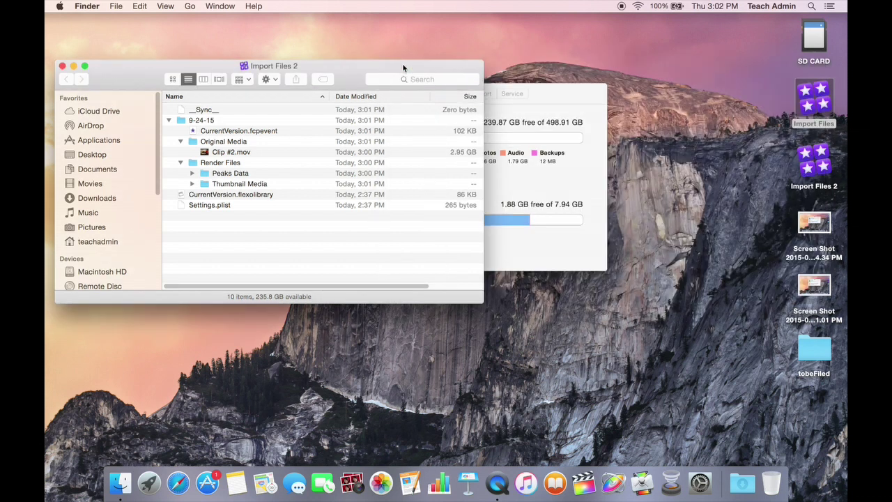
{"action": "left_click", "coordinate": [62, 66]}
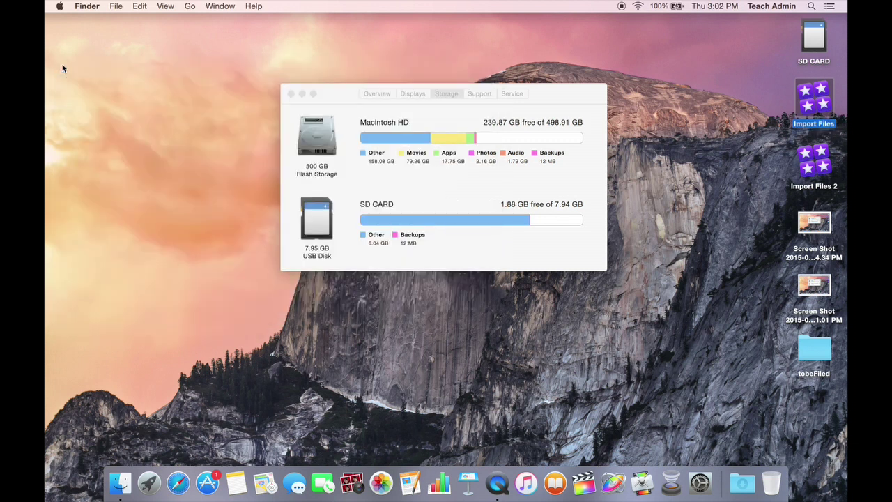
{"action": "left_click", "coordinate": [291, 93]}
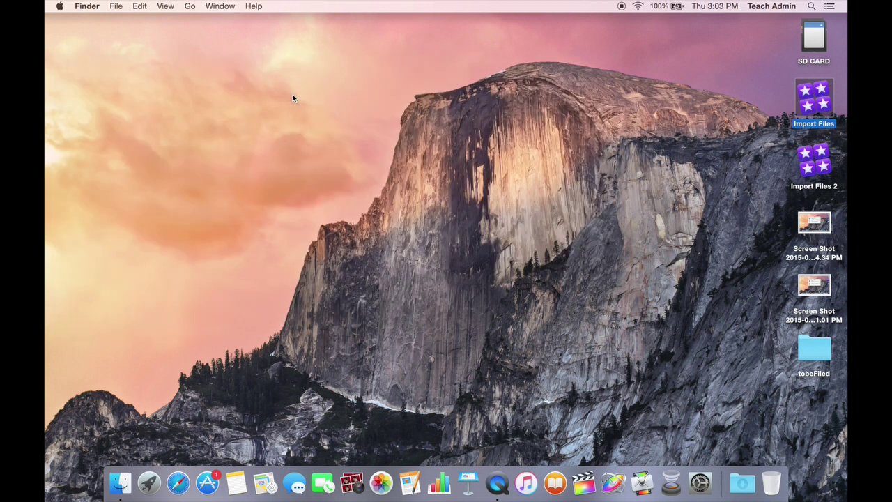